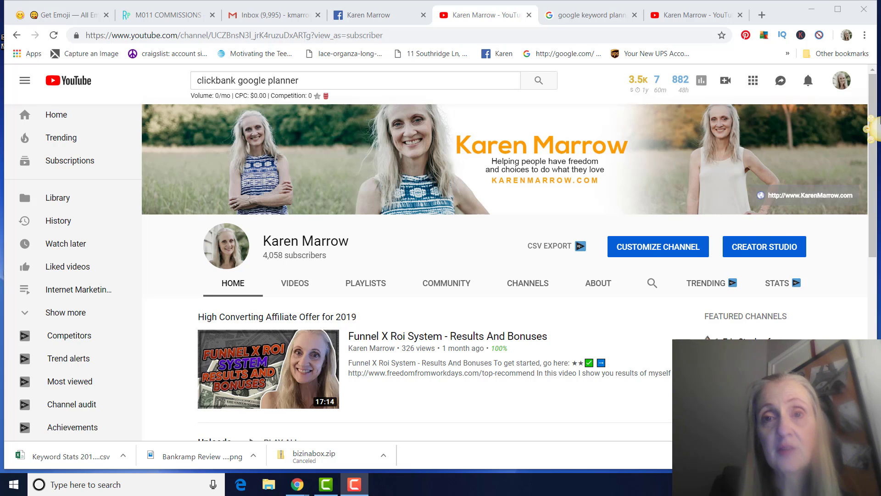
- Open Google Keyword Planner from the existing Google search results and close the leftover Google Ads landing page
{"action": "mouse_move", "coordinate": [879, 120]}
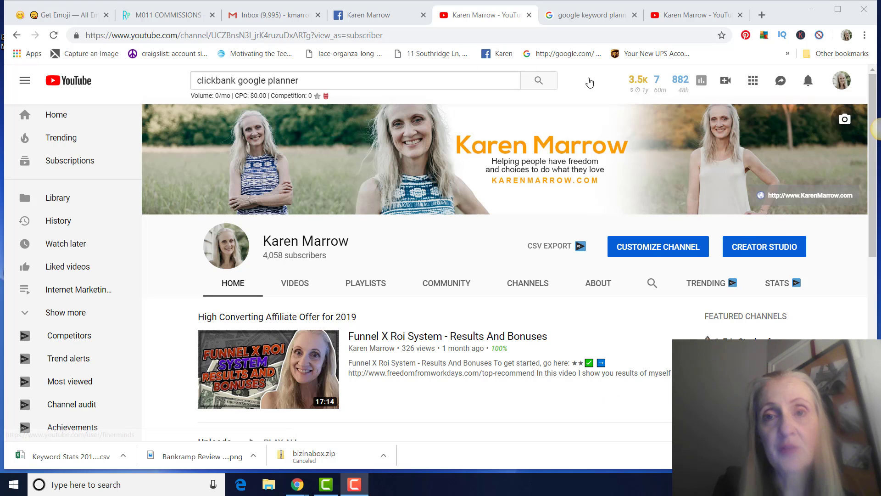
{"action": "left_click", "coordinate": [583, 18]}
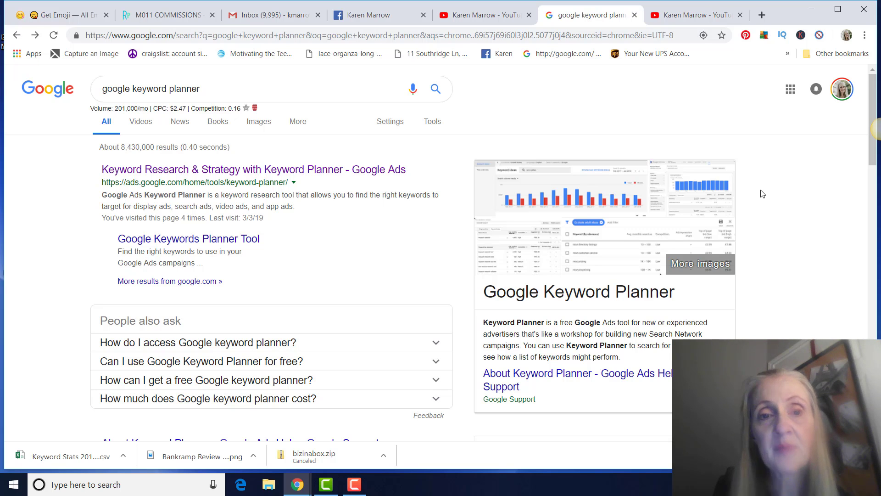
{"action": "left_click", "coordinate": [348, 171]}
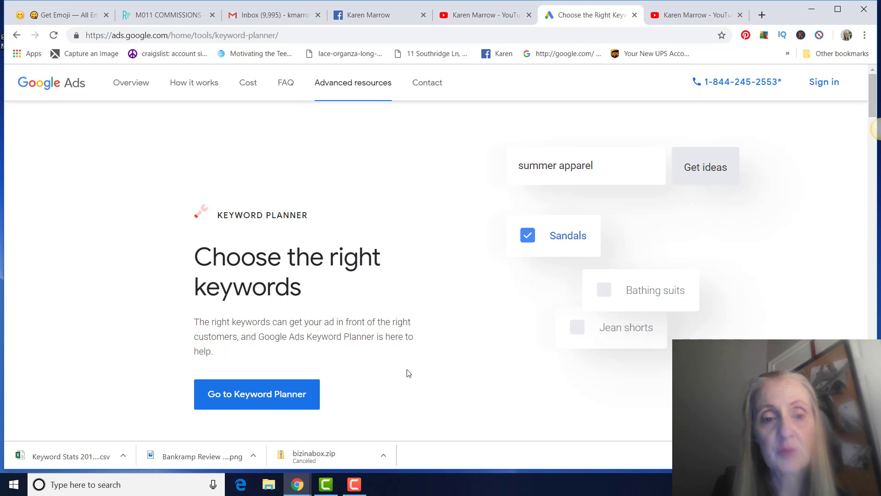
{"action": "left_click", "coordinate": [269, 405]}
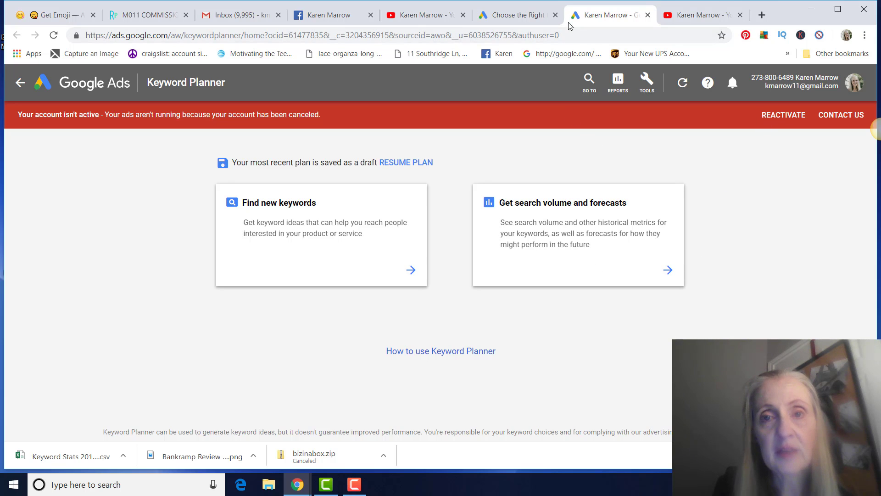
{"action": "left_click", "coordinate": [555, 15]}
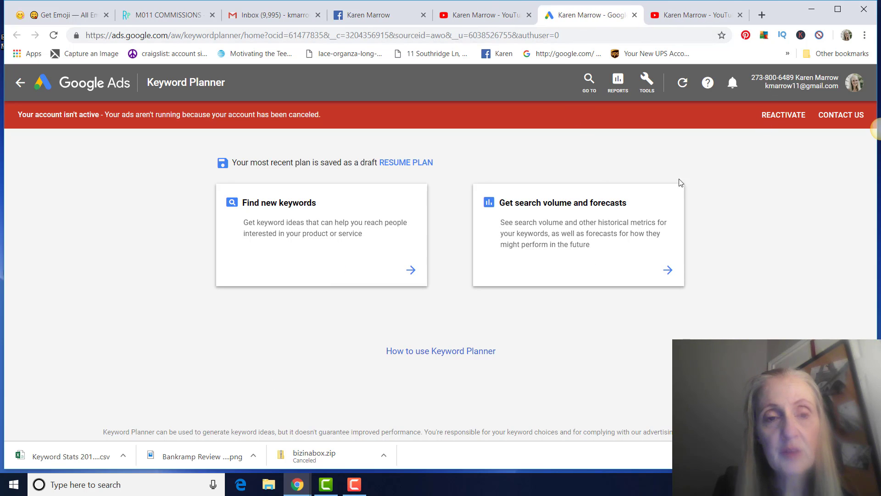
- Find new keywords in Keyword Planner for the phrase "how to lose belly fat"
{"action": "left_click", "coordinate": [274, 207]}
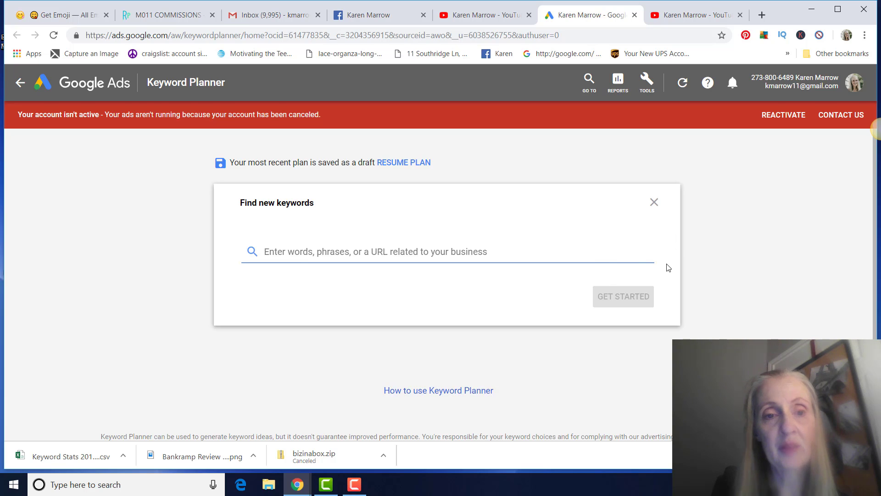
{"action": "type", "text": "how "}
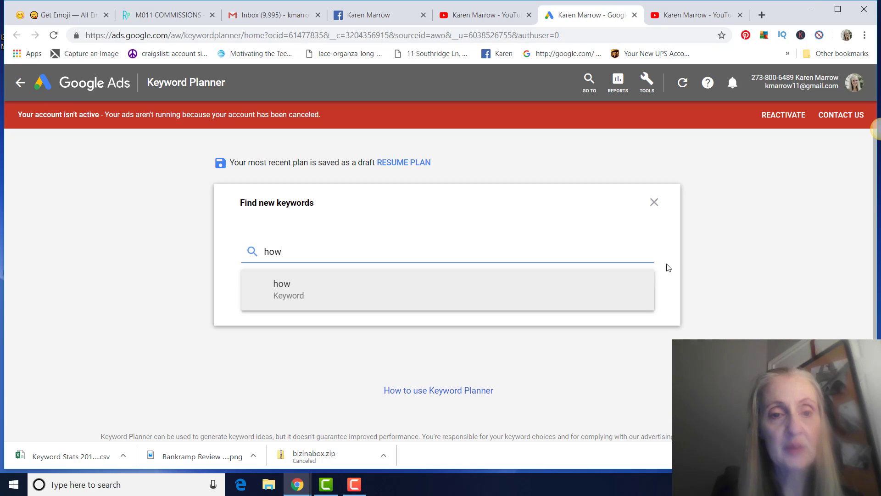
{"action": "type", "text": "to low"}
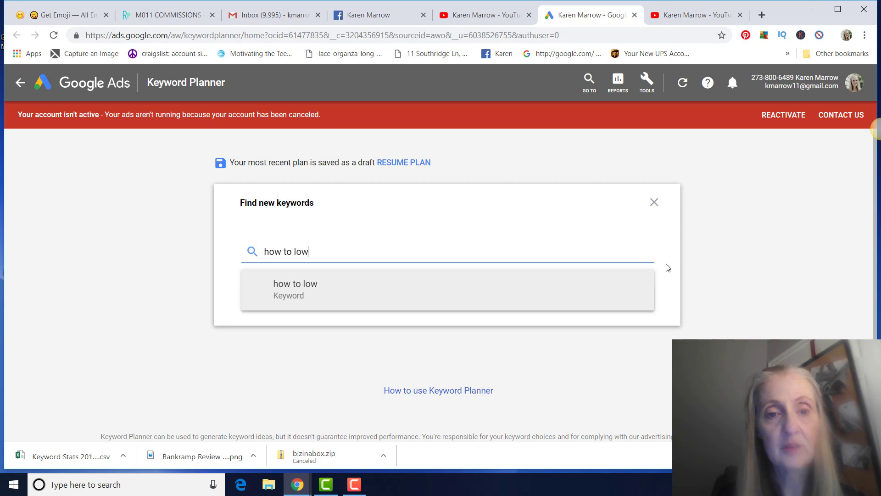
{"action": "key", "text": "BackSpace"}
{"action": "type", "text": "se belly fat"}
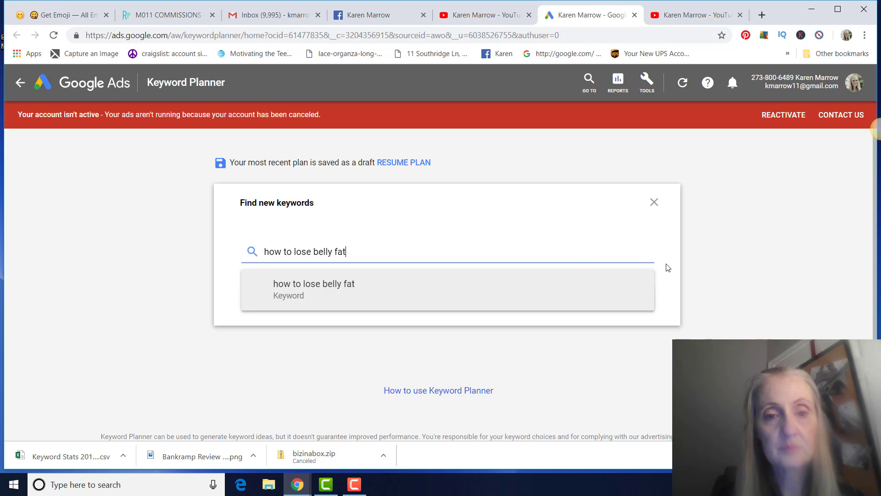
{"action": "key", "text": "Return"}
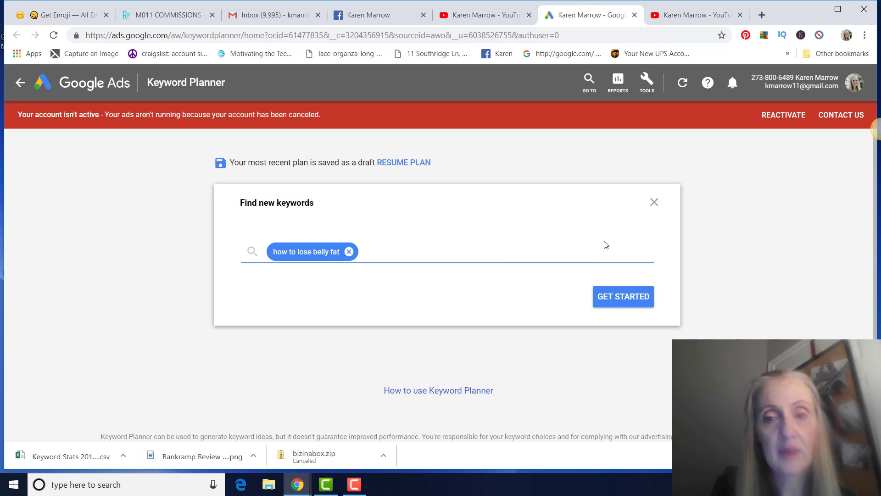
{"action": "left_click", "coordinate": [612, 301]}
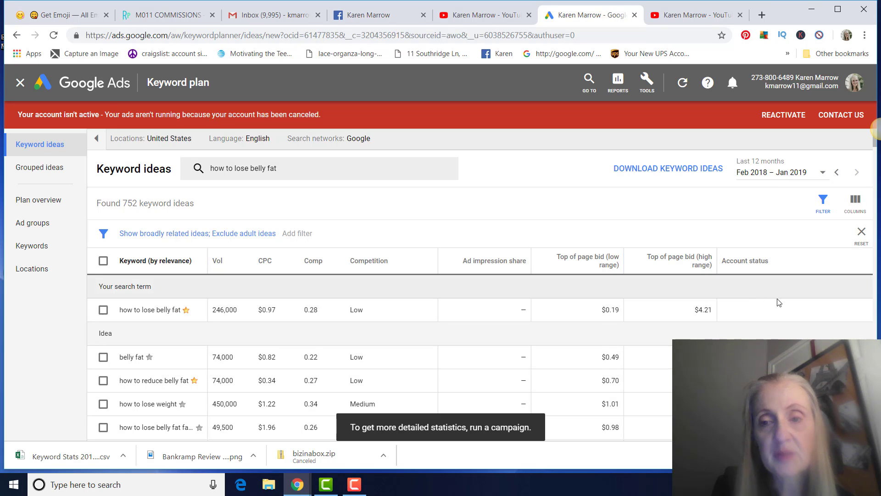
- Examine the keyword ideas for belly fat phrases, comparing their search volume, cost per click and competition
{"action": "scroll", "coordinate": [777, 303], "scroll_direction": "down", "scroll_amount": 2}
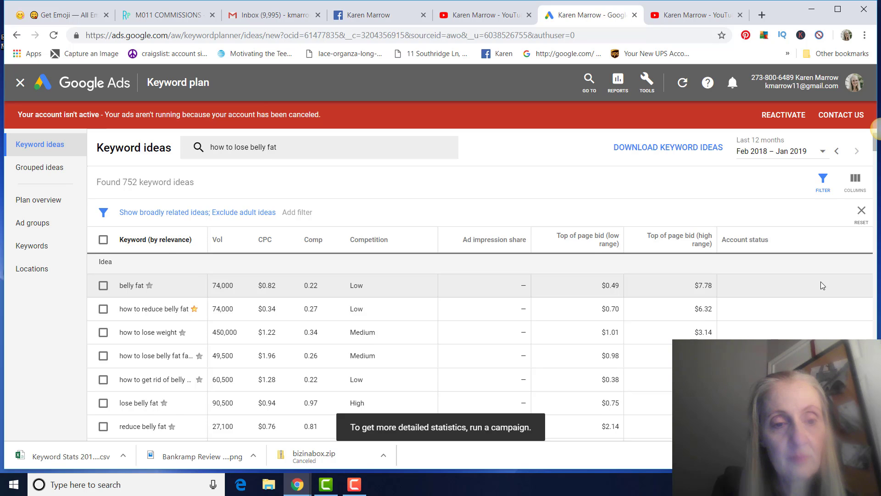
{"action": "scroll", "coordinate": [822, 285], "scroll_direction": "down", "scroll_amount": 3}
{"action": "scroll", "coordinate": [823, 285], "scroll_direction": "down", "scroll_amount": 2}
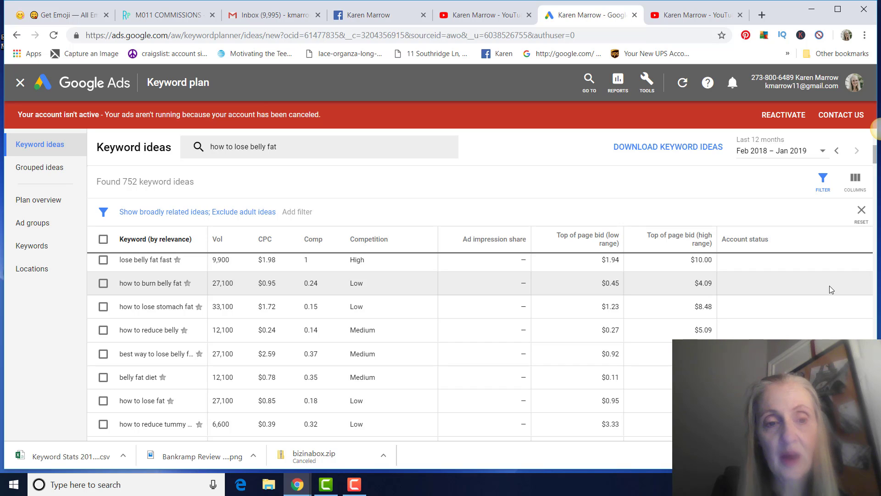
{"action": "scroll", "coordinate": [818, 328], "scroll_direction": "down", "scroll_amount": 3}
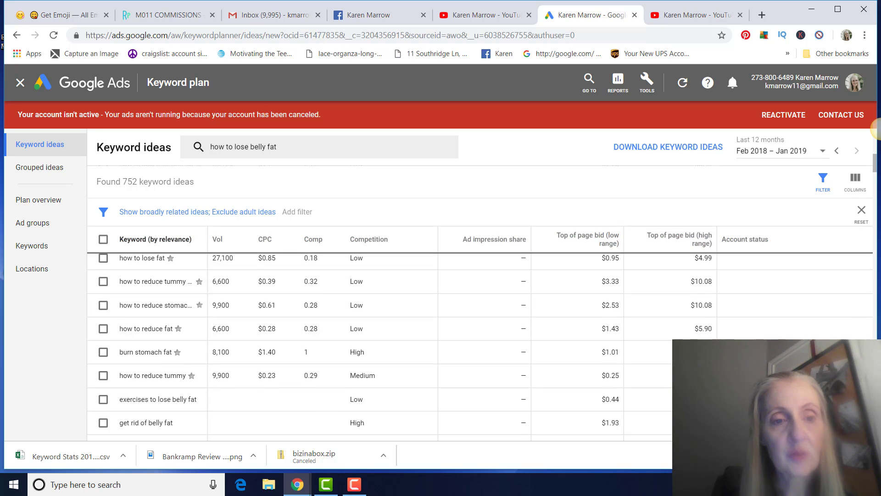
{"action": "scroll", "coordinate": [480, 344], "scroll_direction": "down", "scroll_amount": 4}
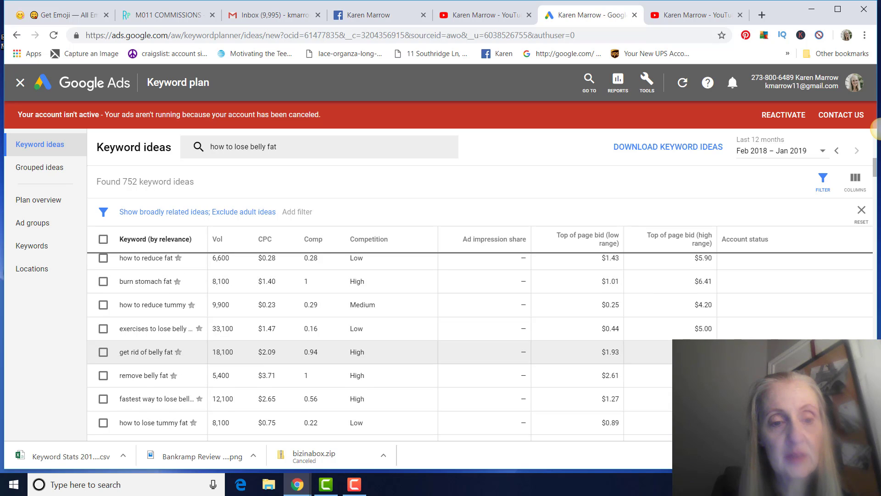
{"action": "scroll", "coordinate": [480, 344], "scroll_direction": "down", "scroll_amount": 2}
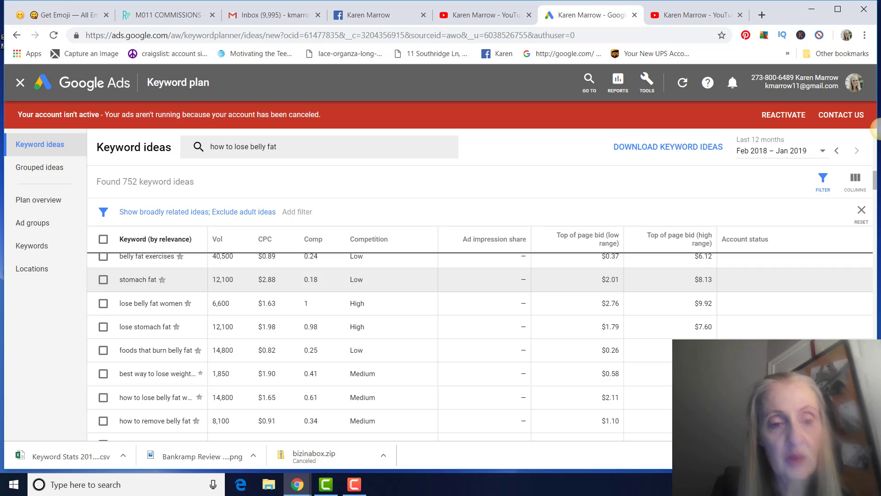
{"action": "scroll", "coordinate": [479, 344], "scroll_direction": "down", "scroll_amount": 5}
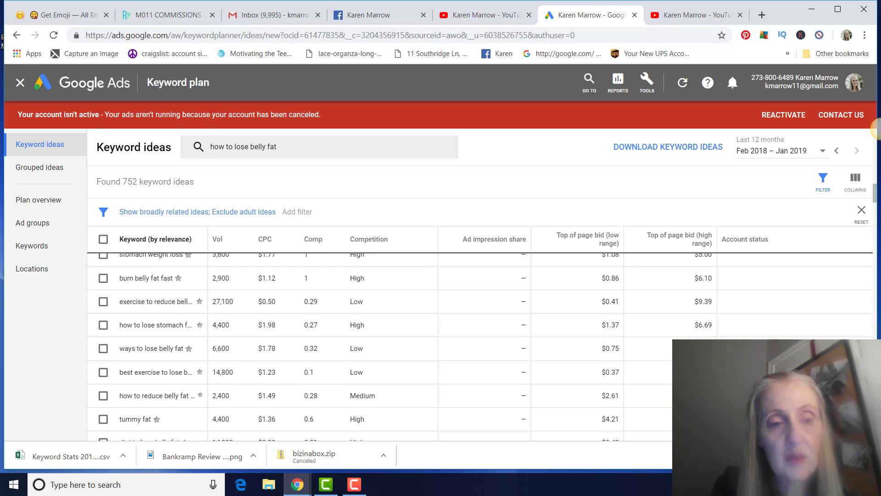
{"action": "scroll", "coordinate": [479, 345], "scroll_direction": "down", "scroll_amount": 2}
{"action": "scroll", "coordinate": [479, 344], "scroll_direction": "down", "scroll_amount": 3}
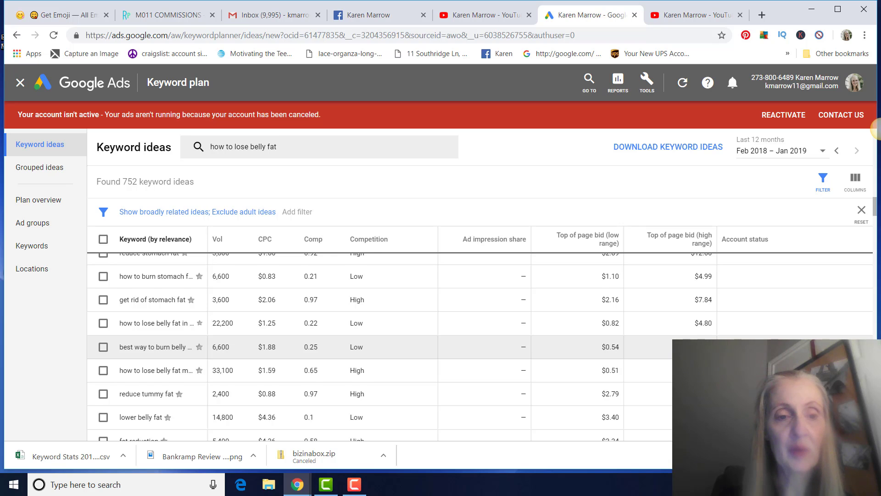
{"action": "scroll", "coordinate": [479, 344], "scroll_direction": "up", "scroll_amount": 1}
{"action": "scroll", "coordinate": [480, 344], "scroll_direction": "up", "scroll_amount": 1}
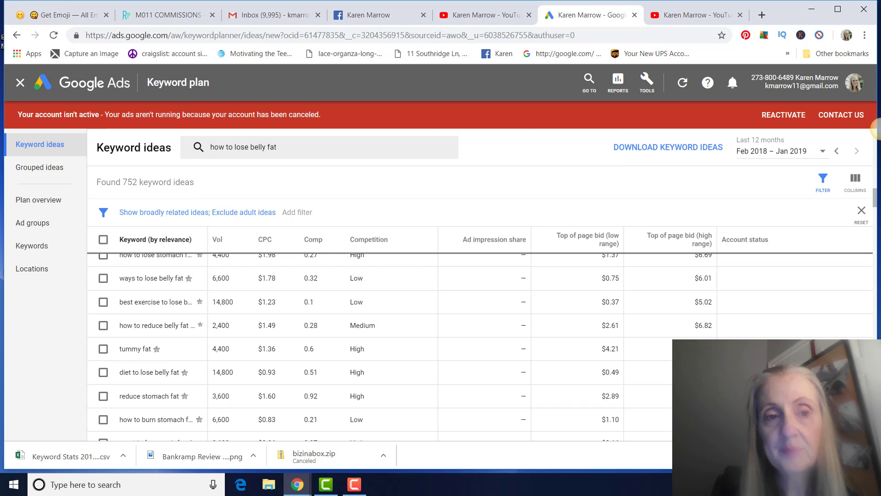
- Switch to YouTube and search for allintitle: "how to lose belly fat naturally"
{"action": "left_click", "coordinate": [693, 14]}
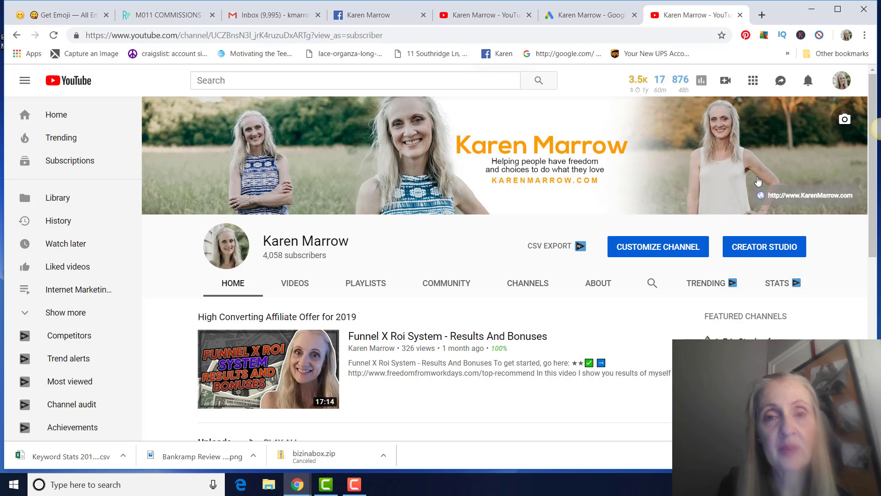
{"action": "left_click", "coordinate": [251, 82]}
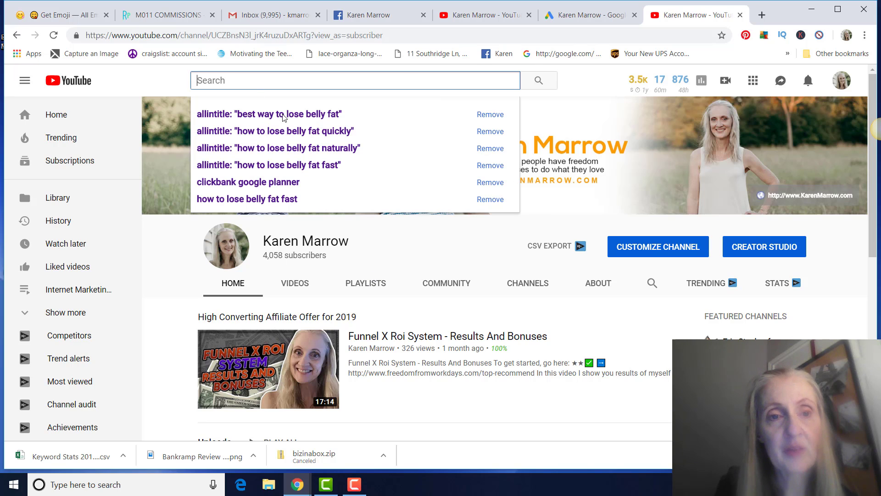
{"action": "type", "text": "a"}
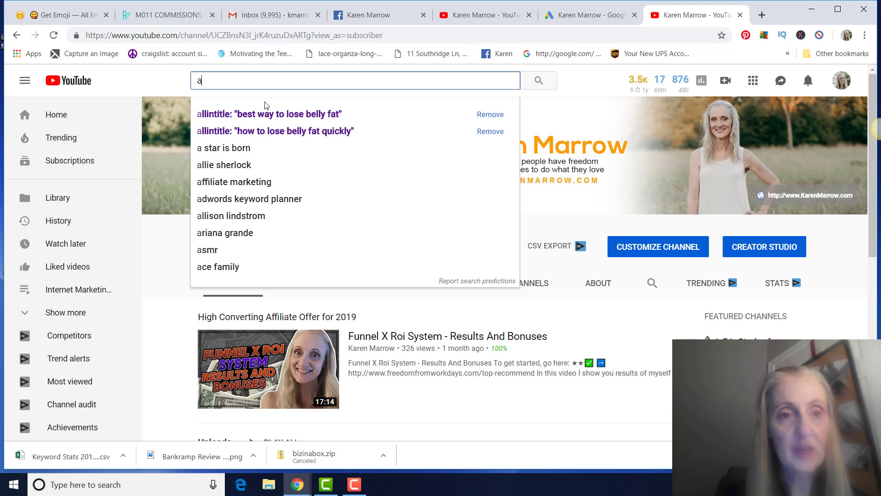
{"action": "type", "text": "llin"}
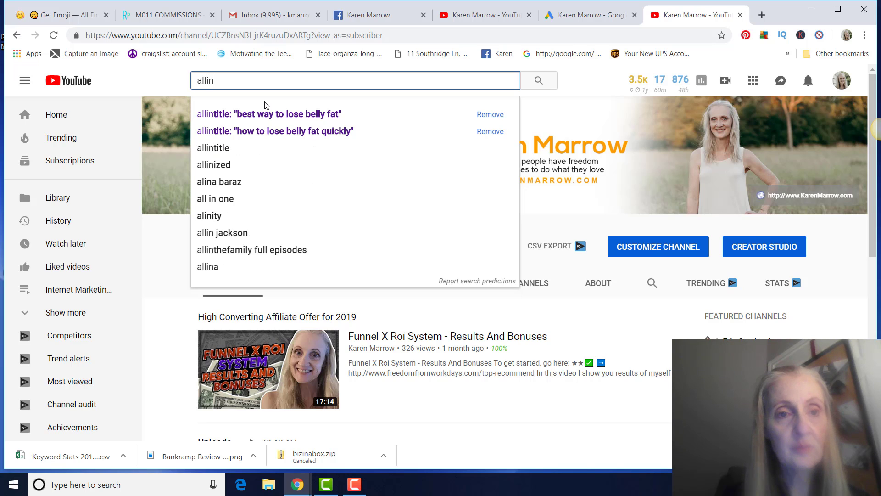
{"action": "type", "text": "title:"}
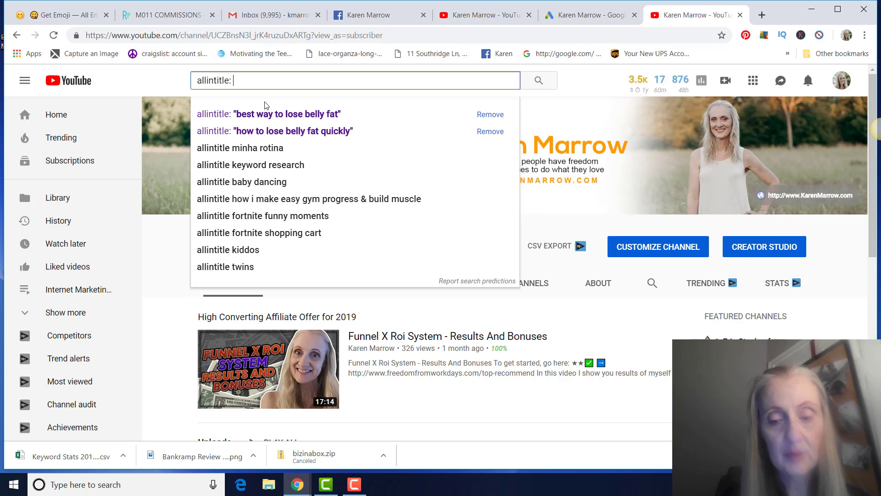
{"action": "type", "text": " \""}
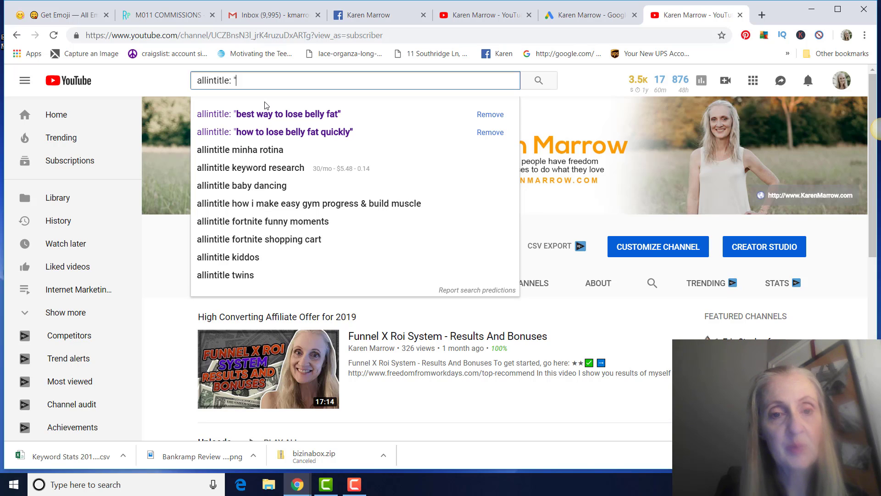
{"action": "type", "text": "h"}
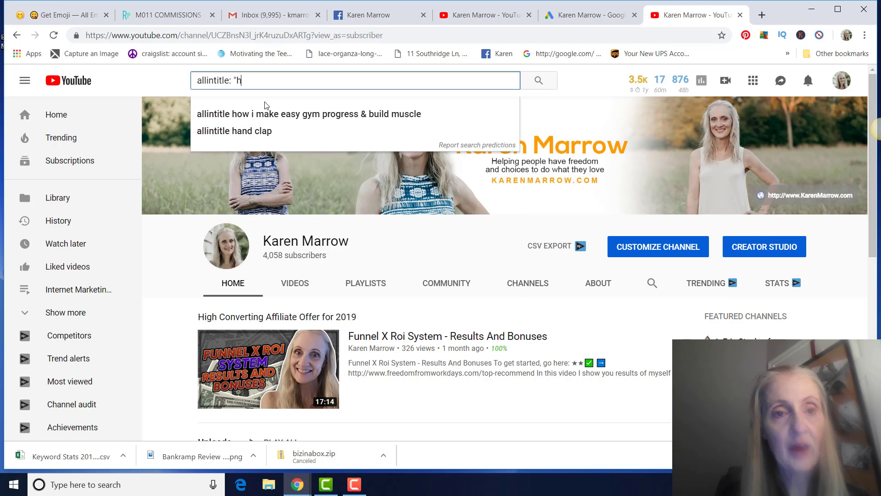
{"action": "type", "text": "ow to lose belly fat"}
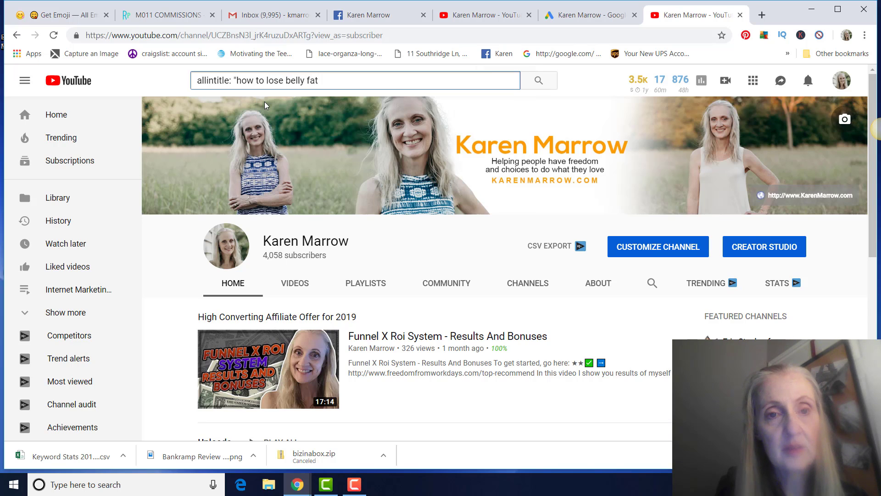
{"action": "type", "text": " naturally"}
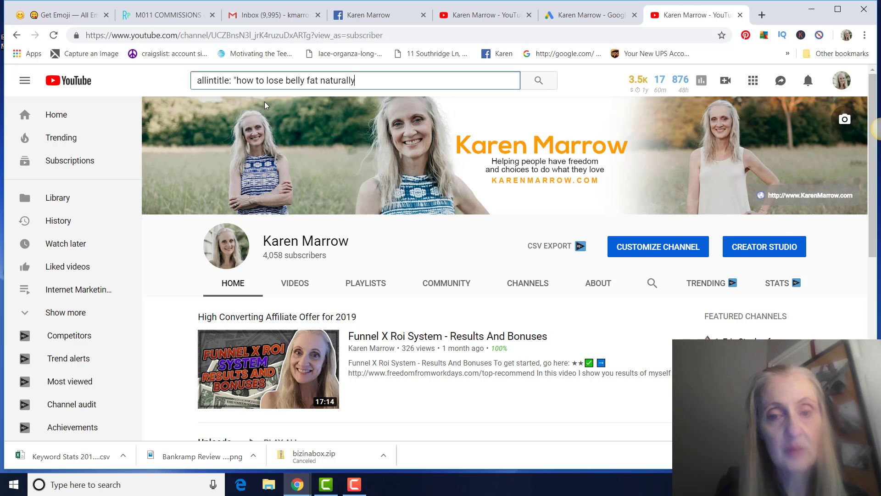
{"action": "type", "text": "\""}
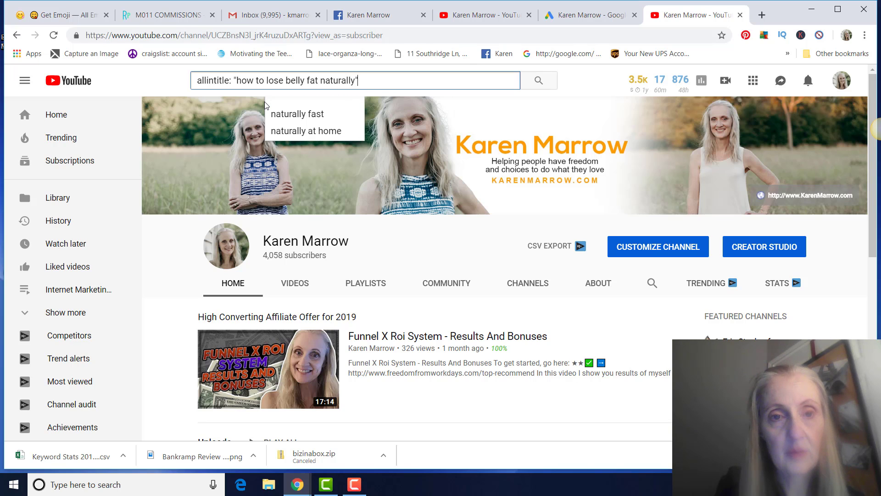
{"action": "key", "text": "Return"}
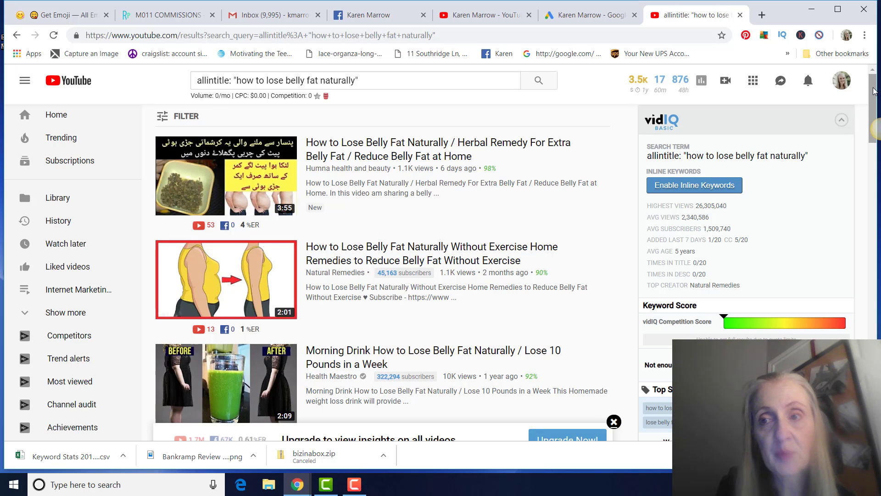
- Review the whole list of YouTube results to gauge how many videos compete for the exact title phrase
{"action": "left_click_drag", "start_coordinate": [873, 97], "coordinate": [859, 303]}
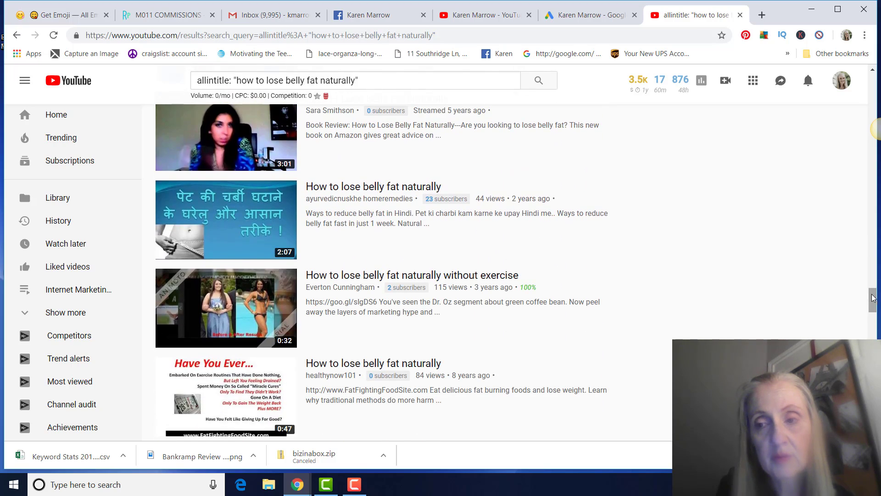
{"action": "scroll", "coordinate": [872, 300], "scroll_direction": "down", "scroll_amount": 10}
{"action": "scroll", "coordinate": [877, 130], "scroll_direction": "down", "scroll_amount": 10}
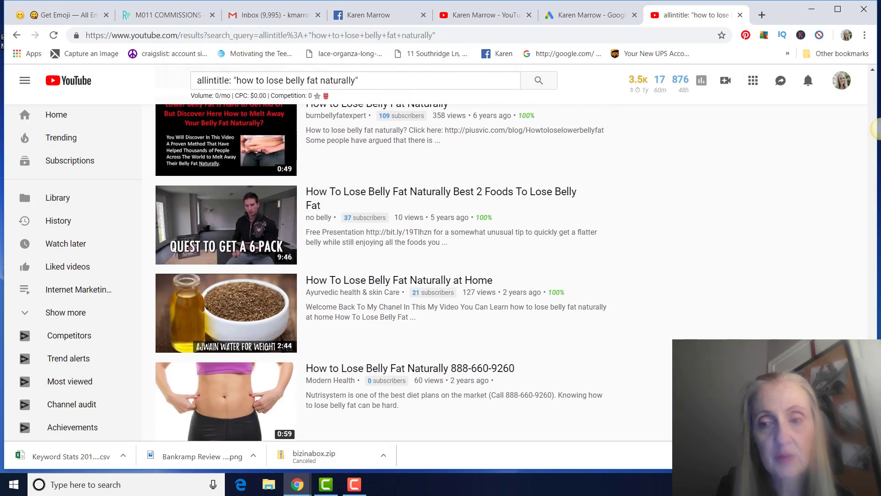
{"action": "scroll", "coordinate": [877, 129], "scroll_direction": "down", "scroll_amount": 17}
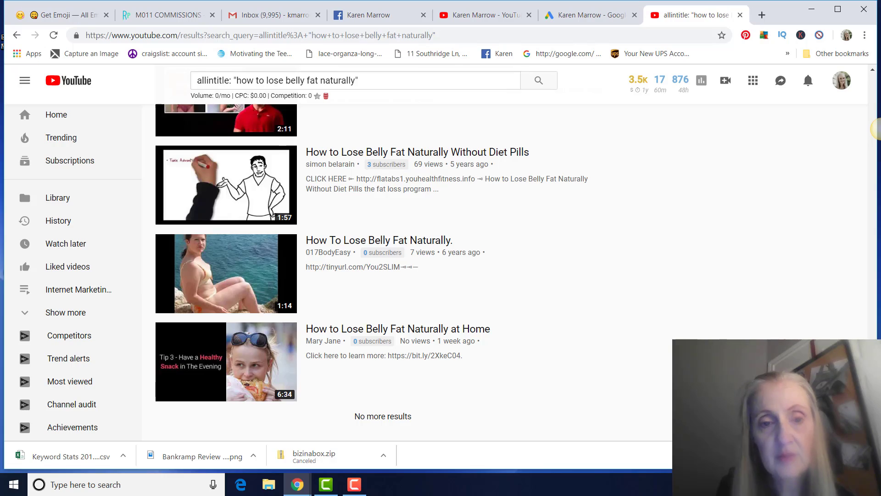
{"action": "scroll", "coordinate": [848, 306], "scroll_direction": "up", "scroll_amount": 15}
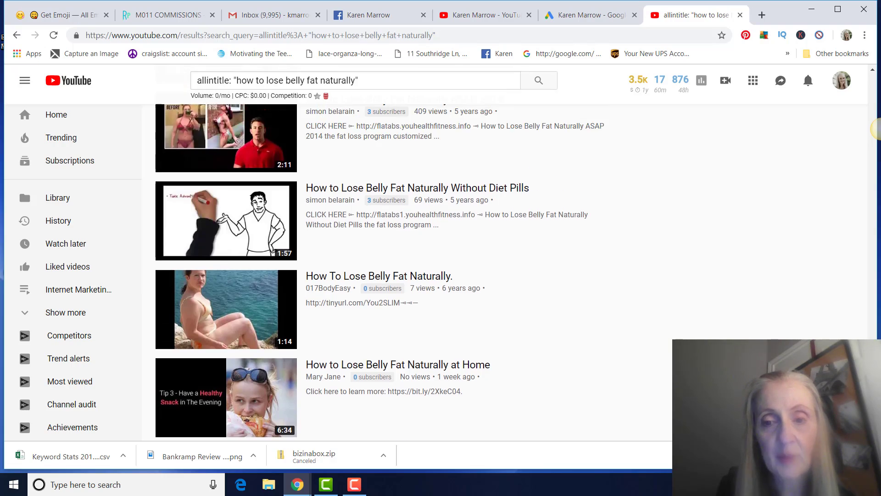
{"action": "scroll", "coordinate": [848, 306], "scroll_direction": "up", "scroll_amount": 20}
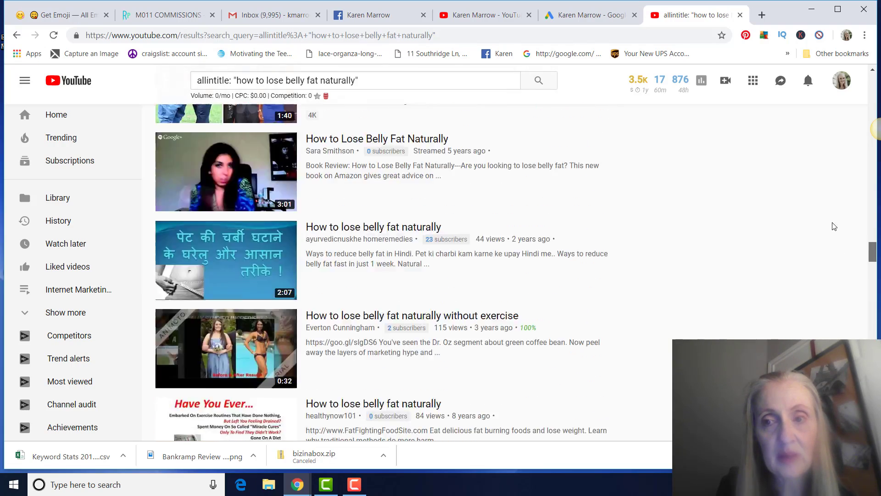
- Review the first YouTube results and the vidIQ search statistics for the exact title "how to lose belly fat naturally"
{"action": "scroll", "coordinate": [822, 100], "scroll_direction": "up", "scroll_amount": 6}
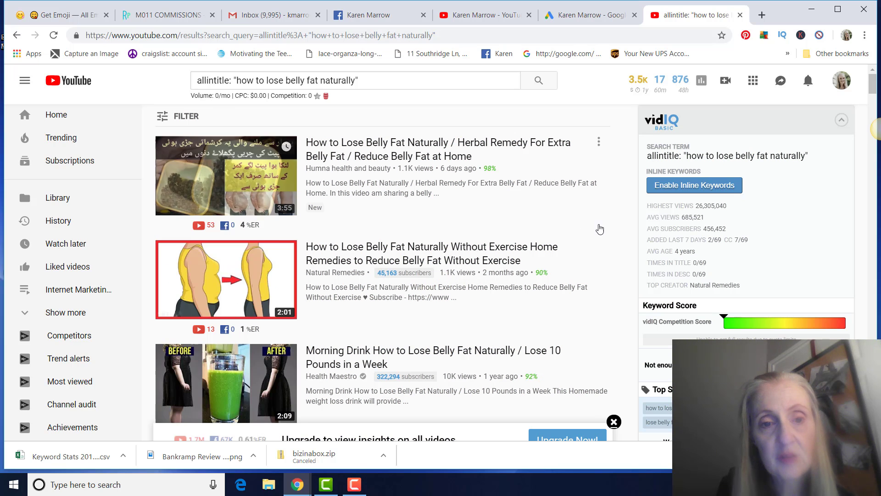
{"action": "scroll", "coordinate": [598, 230], "scroll_direction": "down", "scroll_amount": 1}
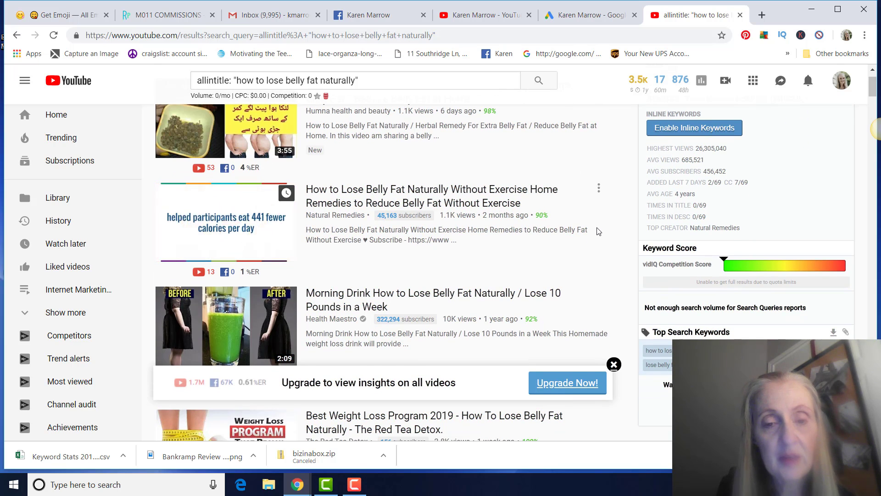
{"action": "scroll", "coordinate": [598, 230], "scroll_direction": "up", "scroll_amount": 1}
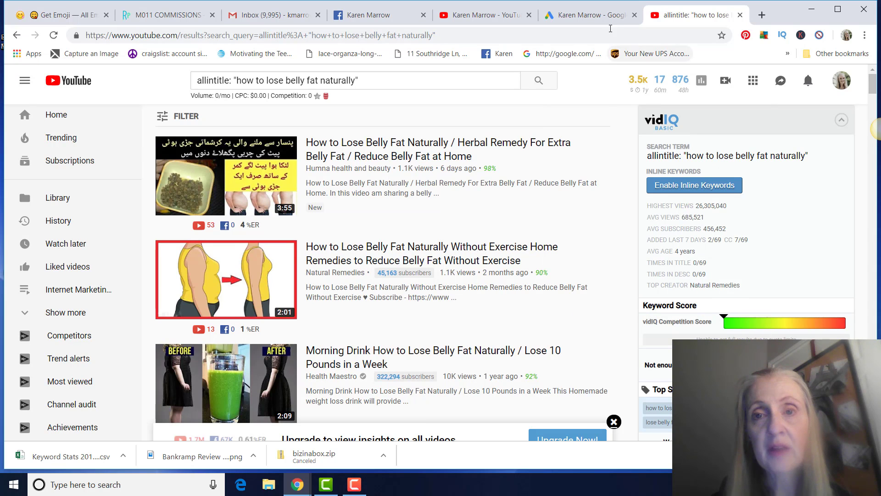
- Switch to Keyword Planner and compare the volume and competition of further keyword ideas for "how to lose belly fat"
{"action": "left_click", "coordinate": [590, 15]}
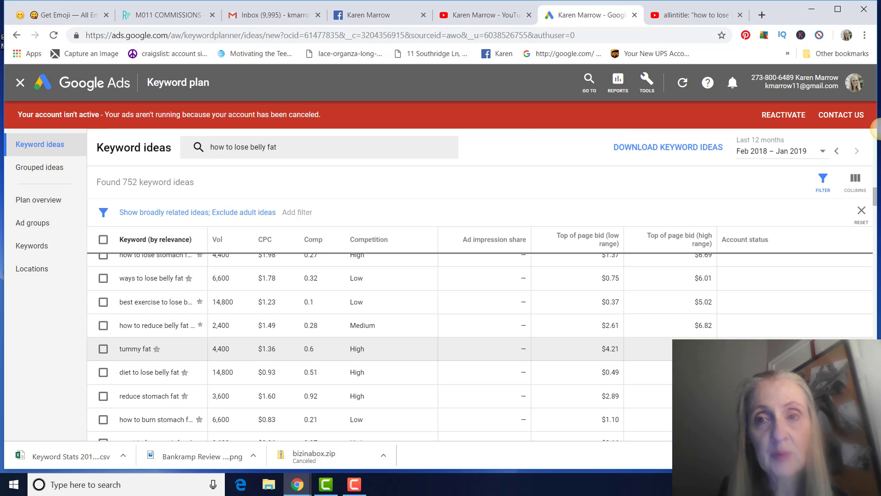
{"action": "left_click", "coordinate": [686, 19]}
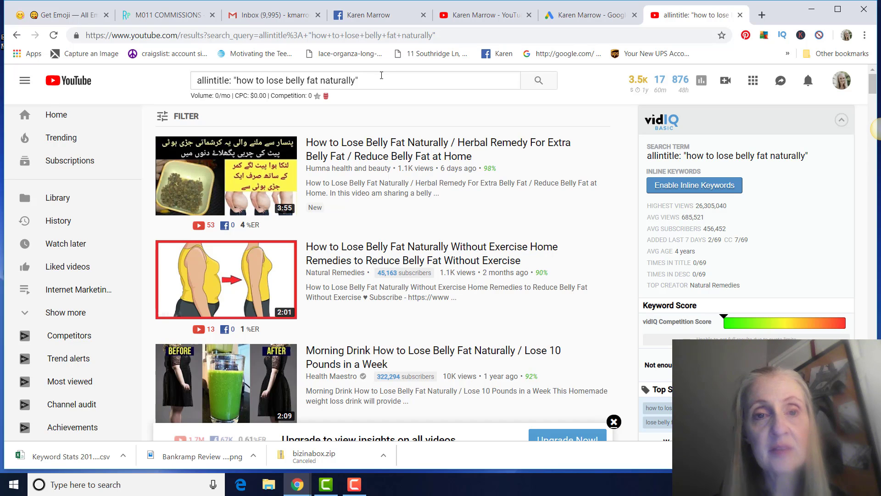
{"action": "left_click", "coordinate": [573, 17]}
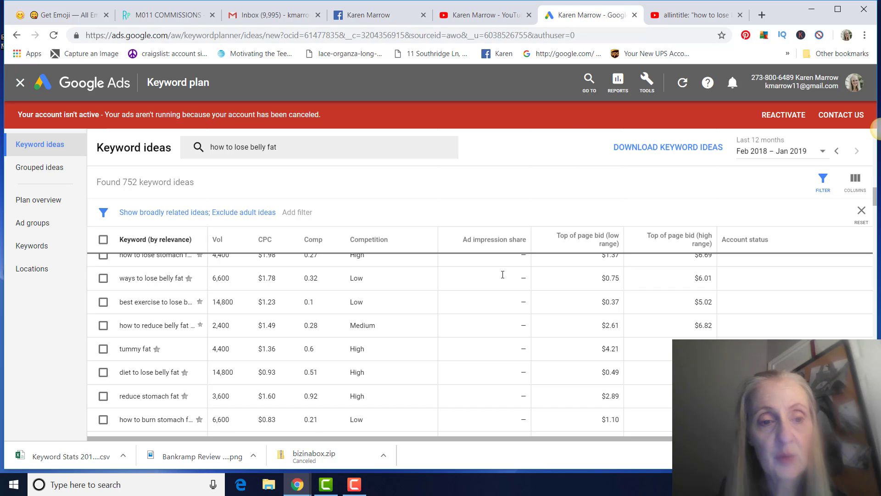
{"action": "scroll", "coordinate": [473, 317], "scroll_direction": "down", "scroll_amount": 3}
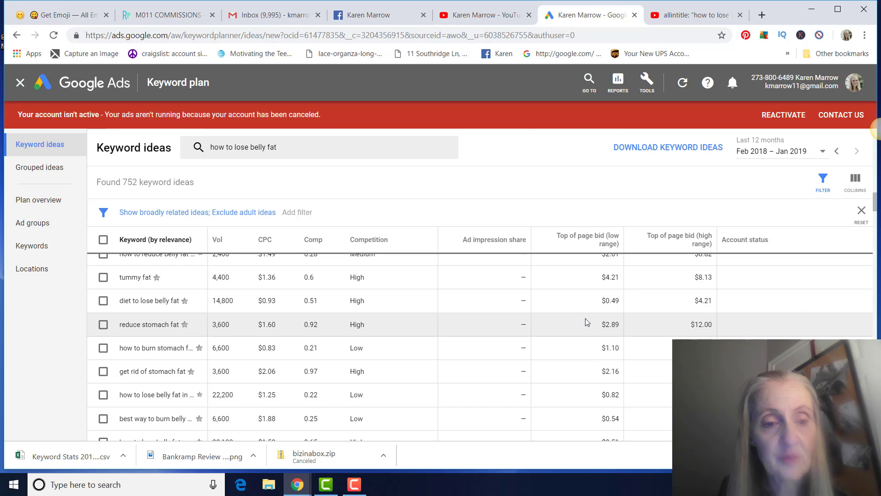
{"action": "scroll", "coordinate": [667, 335], "scroll_direction": "down", "scroll_amount": 3}
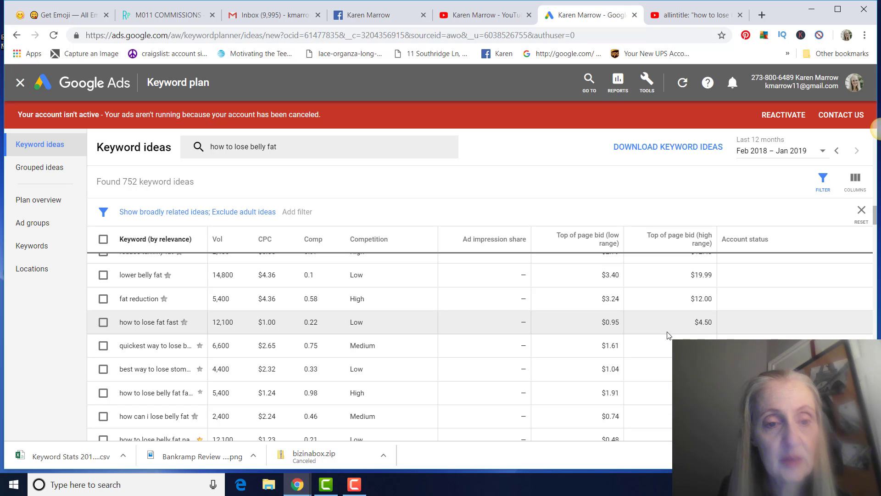
- Switch to YouTube and search for allintitle: "how to lose belly fat fast"
{"action": "left_click", "coordinate": [692, 14]}
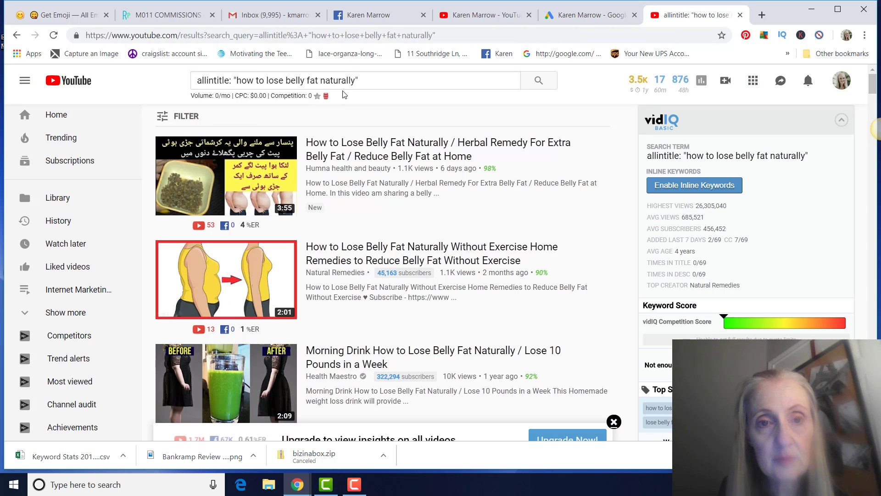
{"action": "left_click", "coordinate": [354, 76]}
{"action": "key", "text": "BackSpace"}
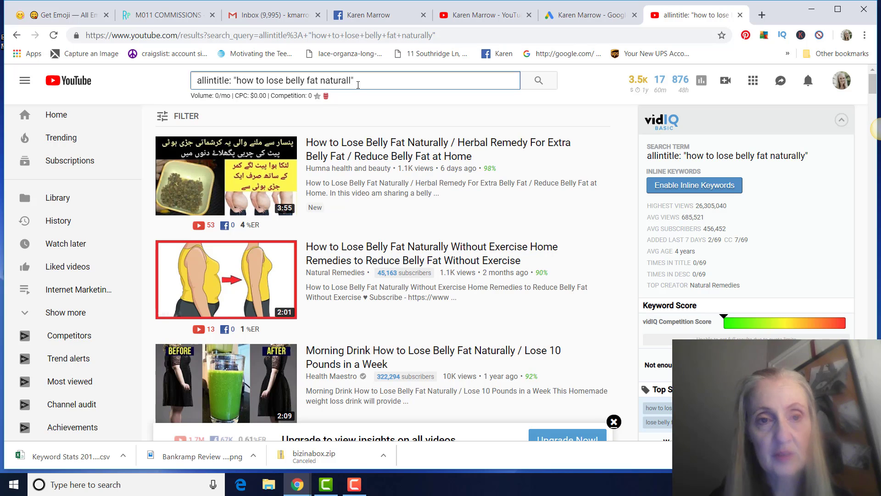
{"action": "key", "text": "BackSpace"}
{"action": "key", "text": "BackSpace"}
{"action": "type", "text": "fast"}
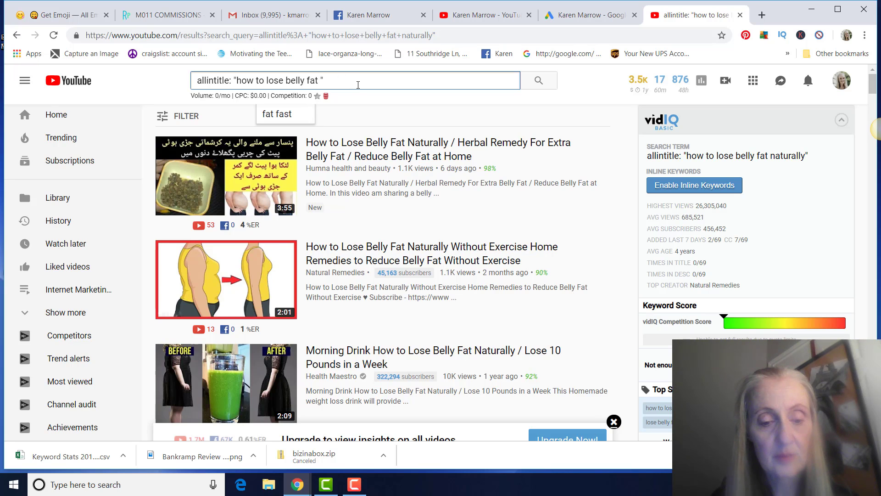
{"action": "key", "text": "Return"}
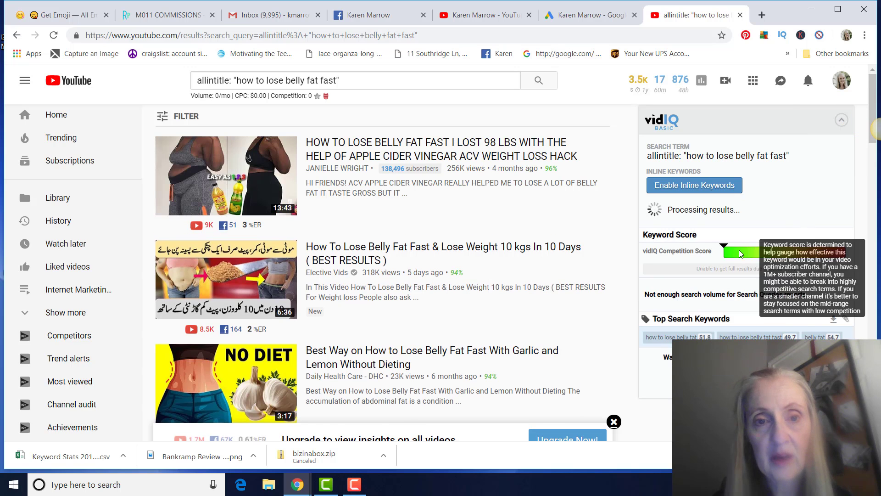
- Look through the YouTube results to gauge how many videos use the exact title phrase "how to lose belly fat fast"
{"action": "left_click_drag", "start_coordinate": [874, 87], "coordinate": [874, 174]}
{"action": "scroll", "coordinate": [877, 129], "scroll_direction": "down", "scroll_amount": 15}
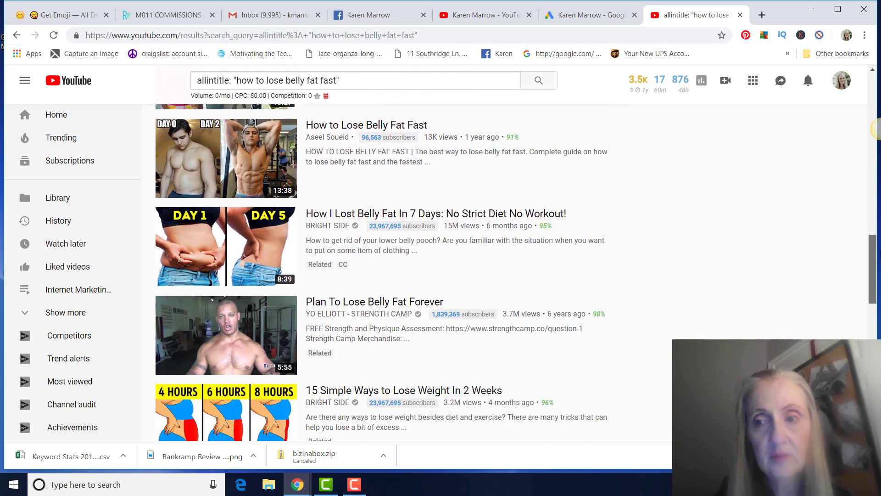
{"action": "scroll", "coordinate": [876, 129], "scroll_direction": "down", "scroll_amount": 13}
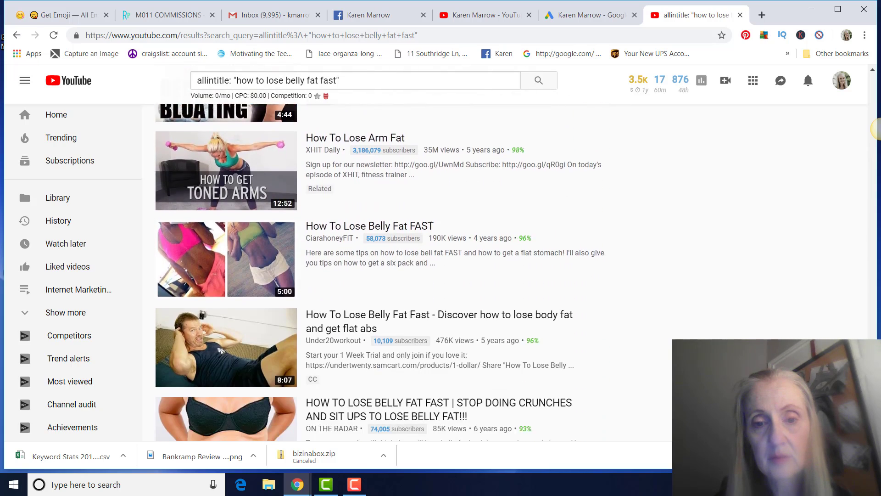
{"action": "scroll", "coordinate": [877, 129], "scroll_direction": "down", "scroll_amount": 10}
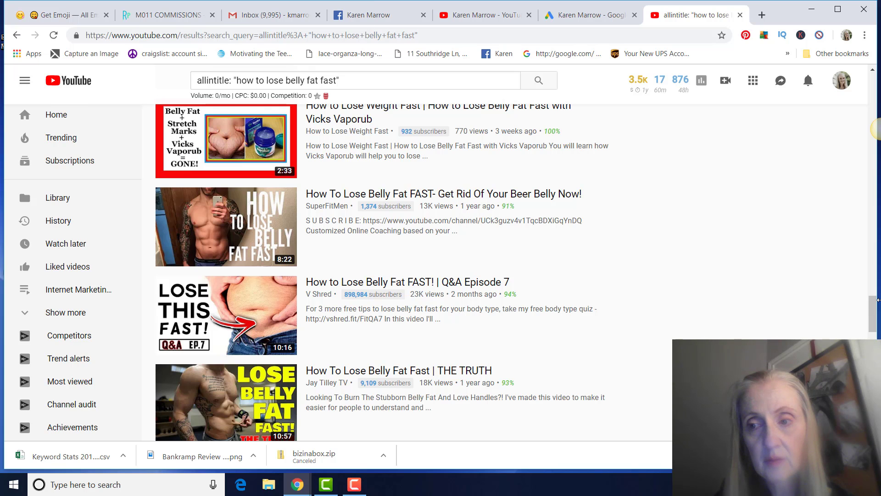
{"action": "left_click_drag", "start_coordinate": [877, 299], "coordinate": [875, 374]}
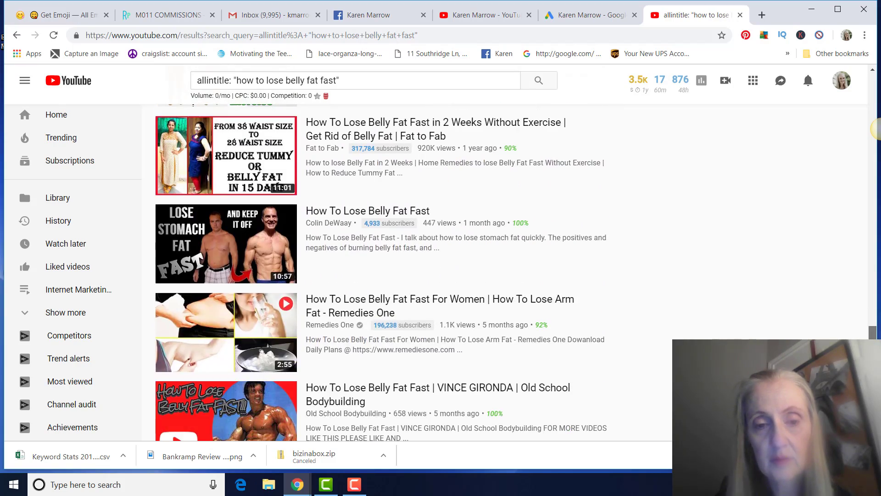
{"action": "scroll", "coordinate": [381, 270], "scroll_direction": "down", "scroll_amount": 10}
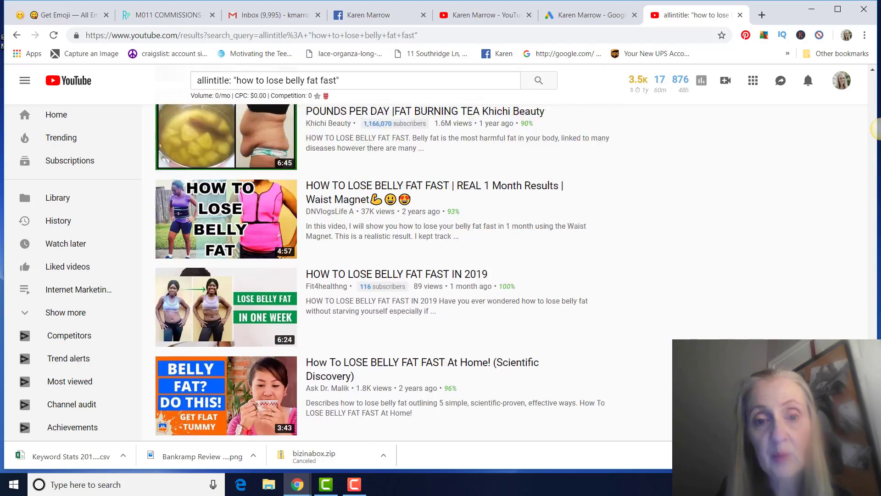
{"action": "scroll", "coordinate": [381, 271], "scroll_direction": "down", "scroll_amount": 8}
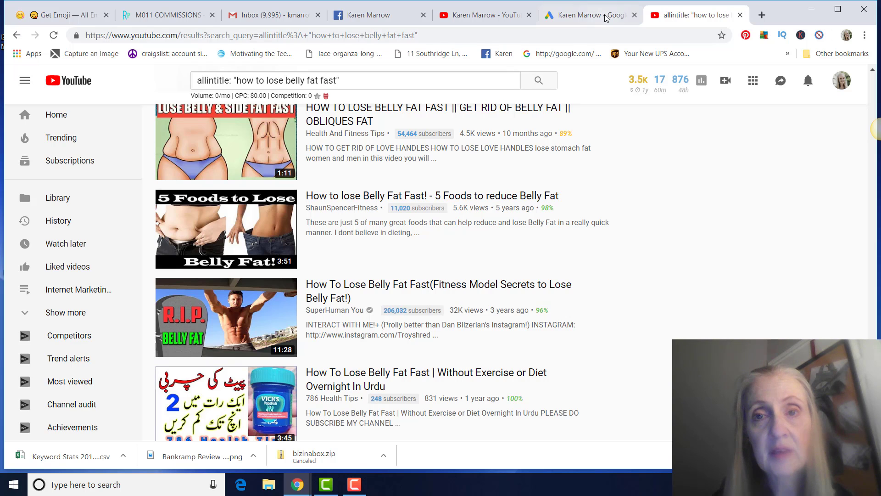
- Switch to Keyword Planner and get keyword ideas for the phrase "how to lose belly fat naturally"
{"action": "left_click", "coordinate": [590, 15]}
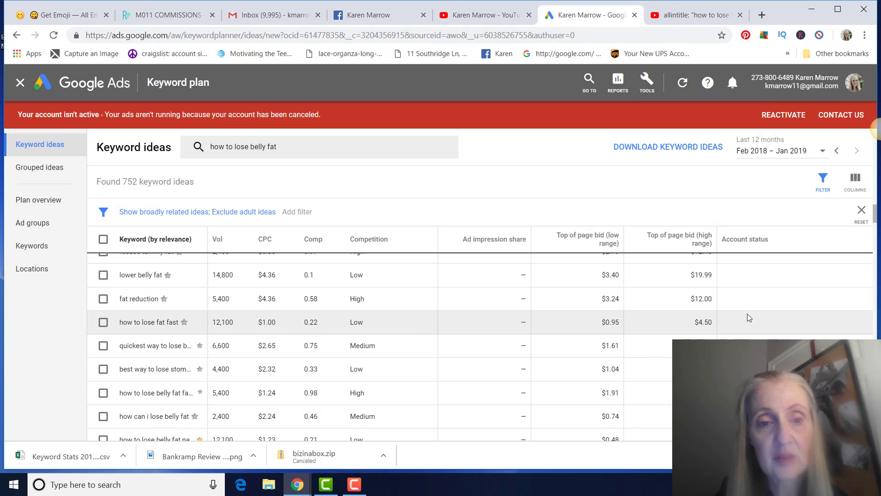
{"action": "scroll", "coordinate": [748, 316], "scroll_direction": "down", "scroll_amount": 6}
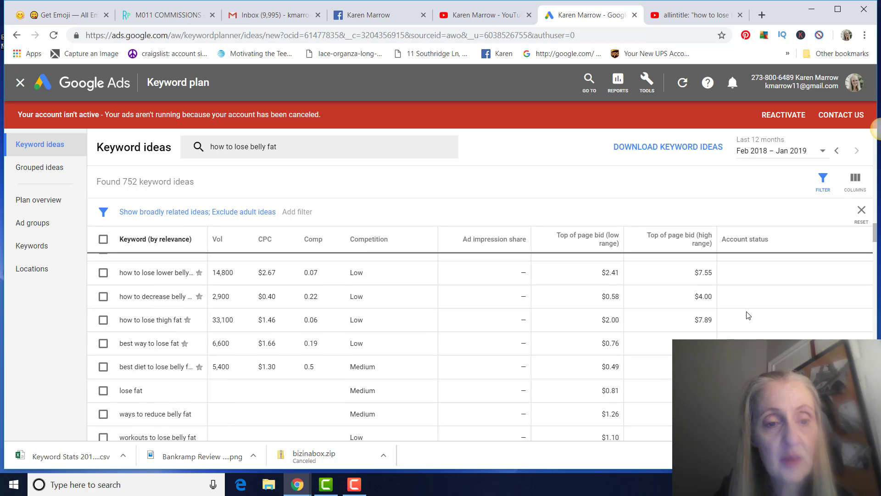
{"action": "scroll", "coordinate": [749, 316], "scroll_direction": "down", "scroll_amount": 2}
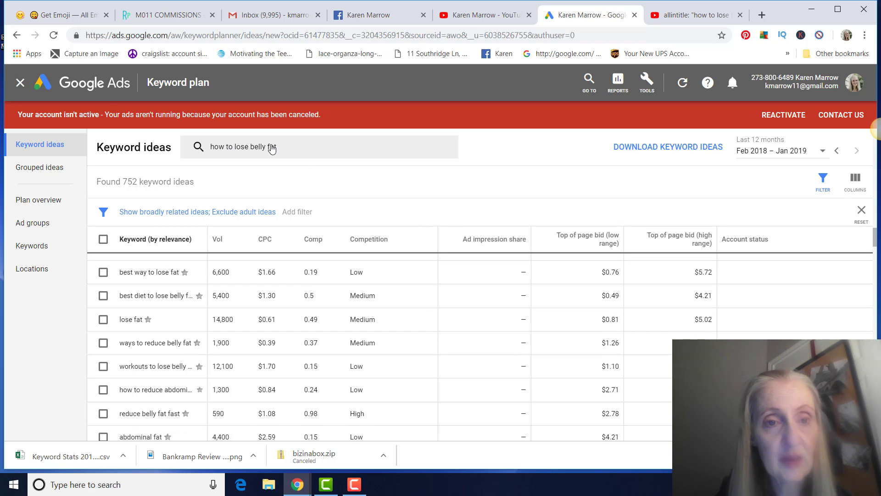
{"action": "left_click", "coordinate": [287, 149]}
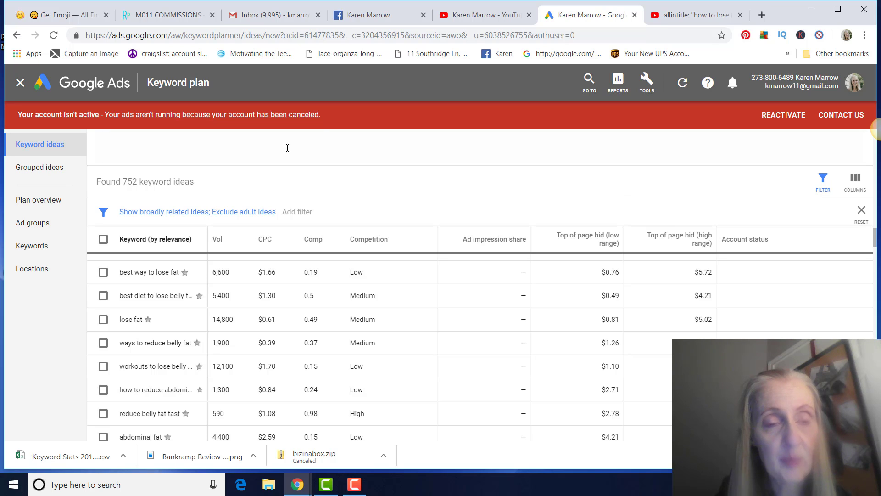
{"action": "key", "text": "BackSpace"}
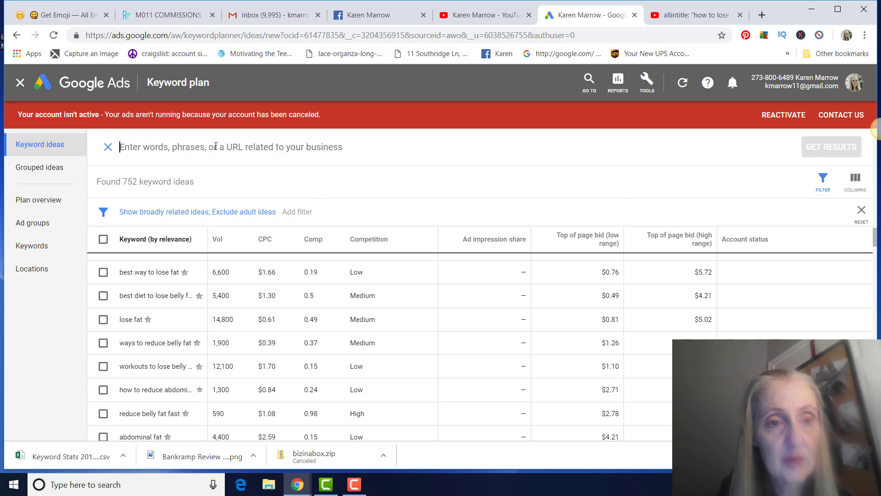
{"action": "type", "text": "how to l"}
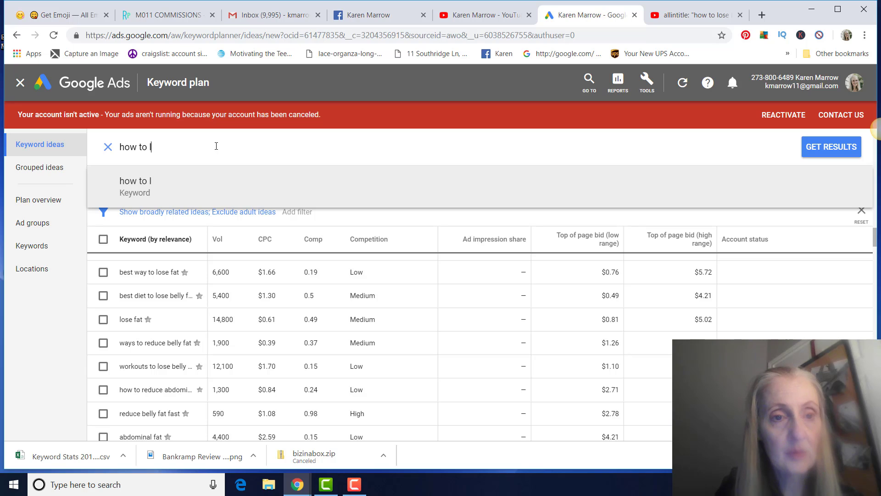
{"action": "type", "text": "ose belly fat"}
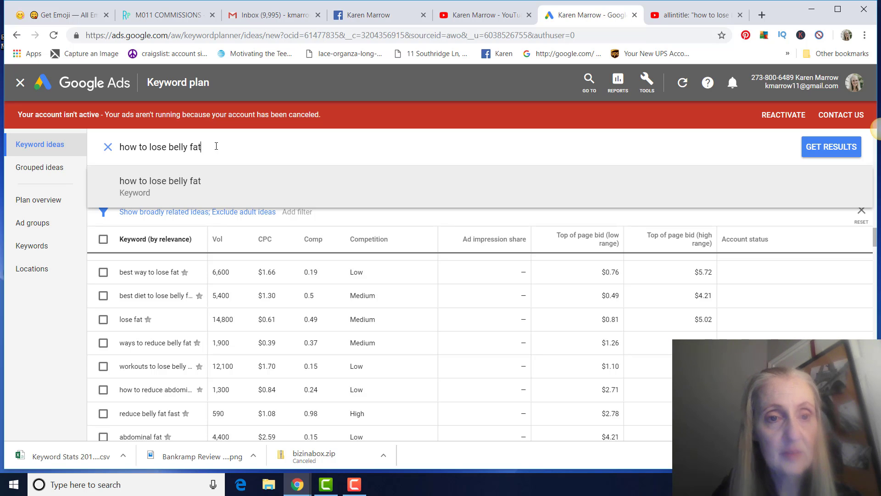
{"action": "type", "text": " naturally"}
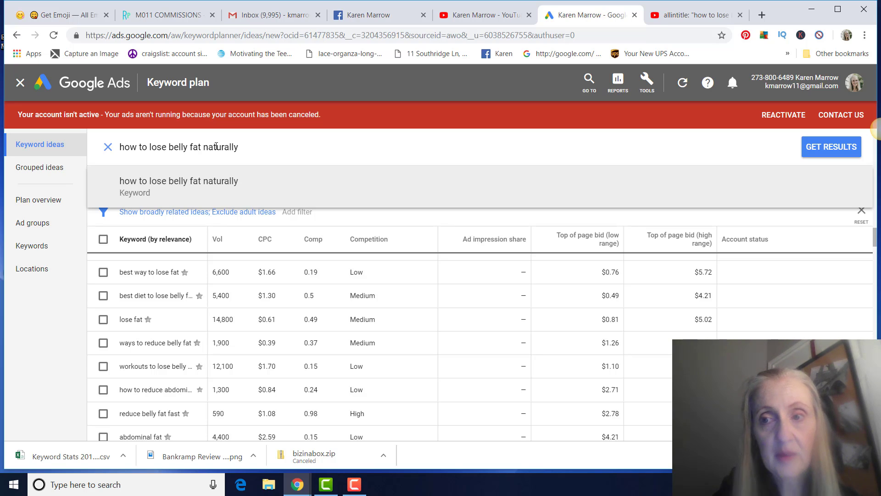
{"action": "left_click", "coordinate": [824, 148]}
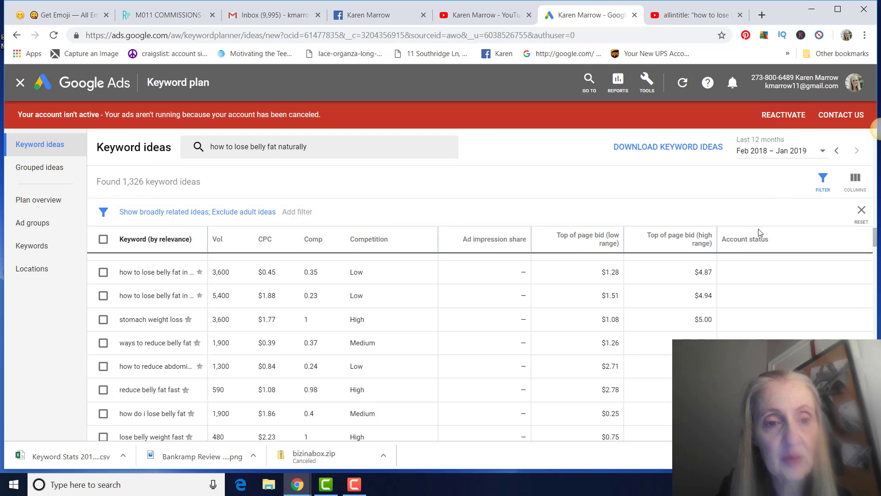
- Examine the search volume, cost per click and competition of the keyword ideas for "how to lose belly fat naturally"
{"action": "scroll", "coordinate": [759, 275], "scroll_direction": "down", "scroll_amount": 3}
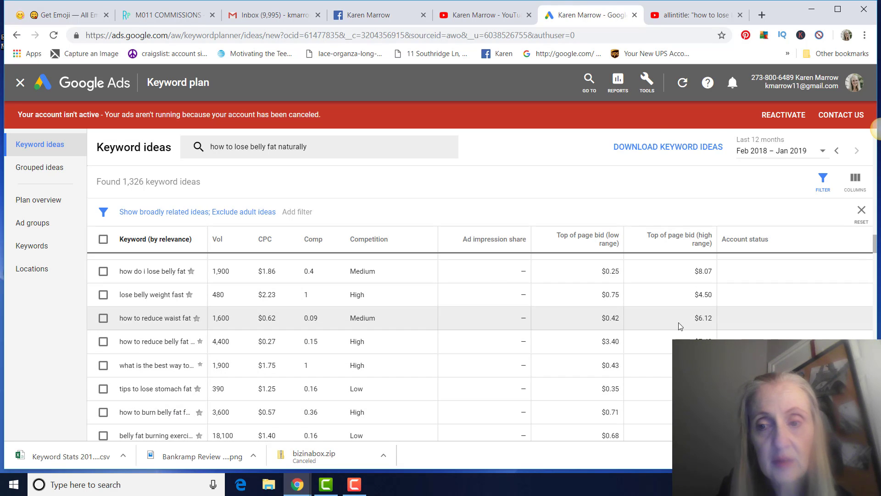
{"action": "scroll", "coordinate": [795, 329], "scroll_direction": "down", "scroll_amount": 3}
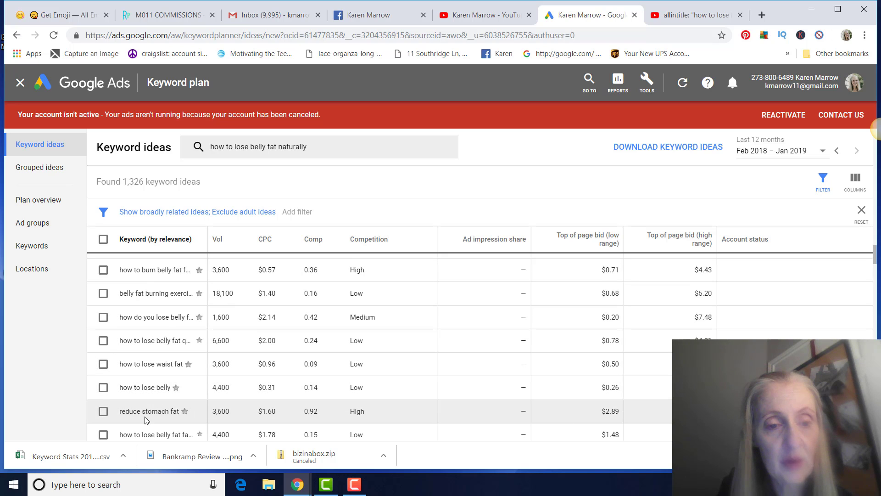
{"action": "scroll", "coordinate": [144, 410], "scroll_direction": "down", "scroll_amount": 2}
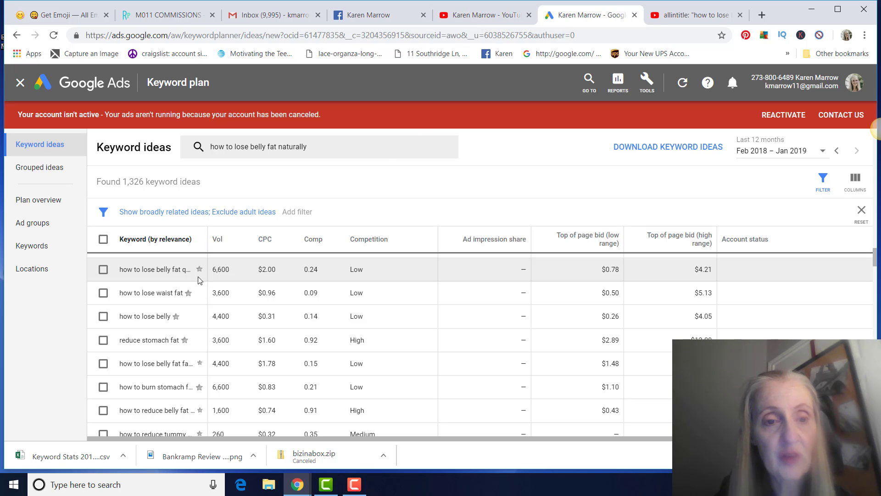
- Switch to YouTube, go back through the "how to lose belly fat fast" results to the first ones, and view the already open channel page
{"action": "left_click", "coordinate": [695, 15]}
{"action": "mouse_move", "coordinate": [659, 82]}
{"action": "scroll", "coordinate": [861, 187], "scroll_direction": "up", "scroll_amount": 12}
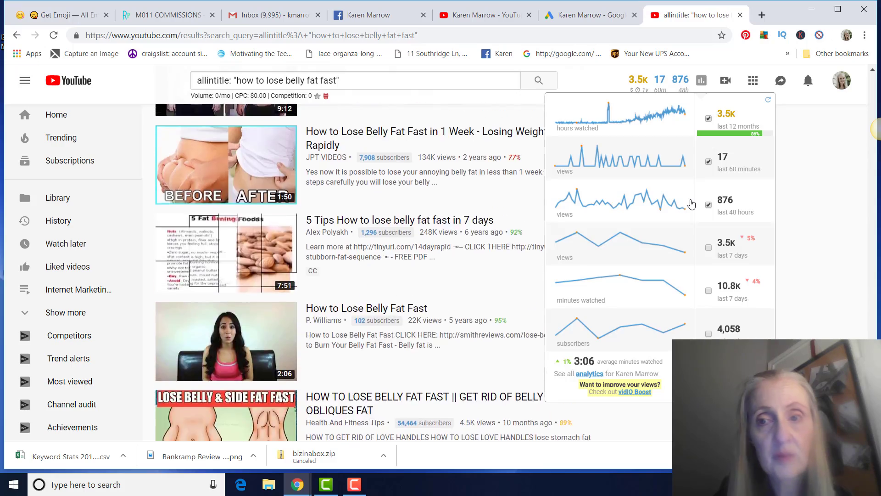
{"action": "scroll", "coordinate": [832, 180], "scroll_direction": "up", "scroll_amount": 15}
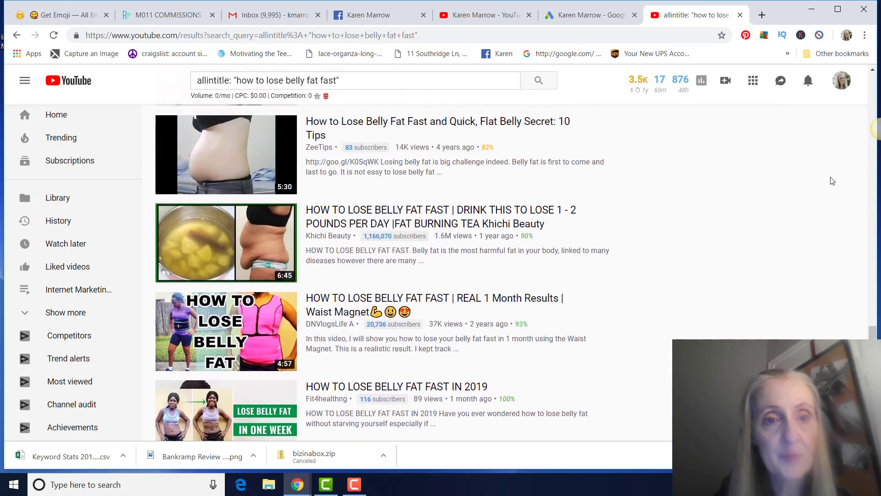
{"action": "scroll", "coordinate": [832, 180], "scroll_direction": "up", "scroll_amount": 15}
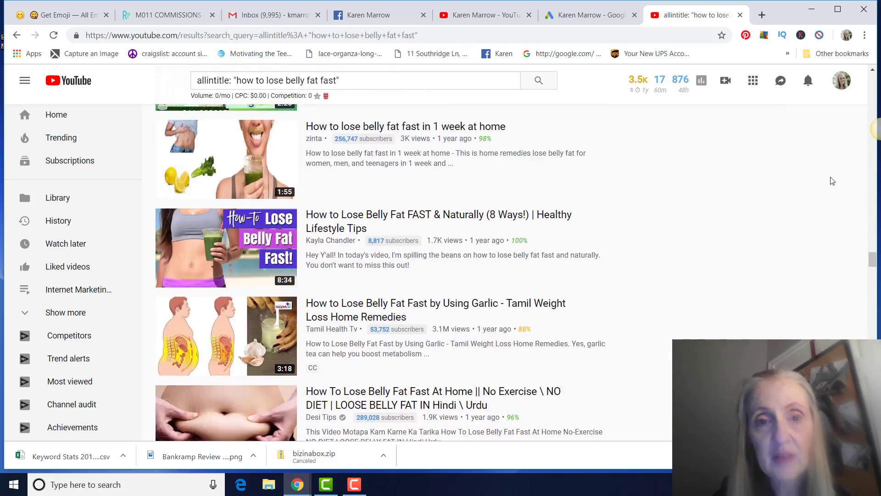
{"action": "scroll", "coordinate": [832, 181], "scroll_direction": "up", "scroll_amount": 15}
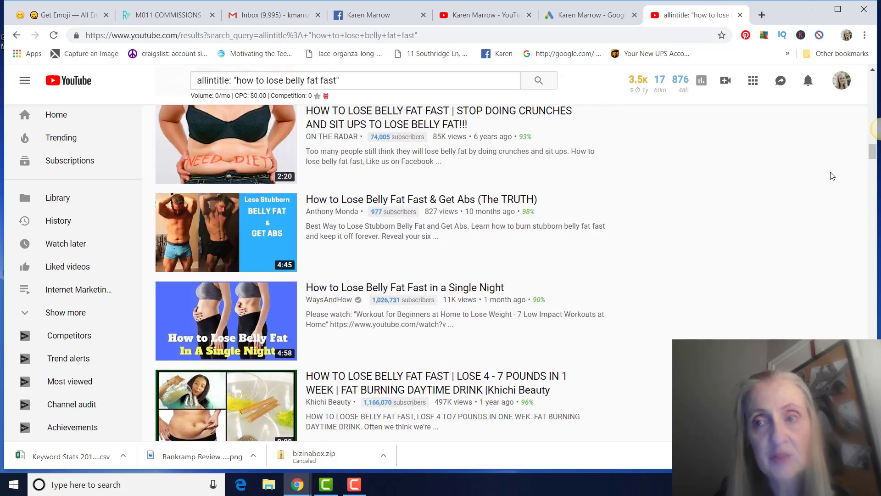
{"action": "scroll", "coordinate": [833, 176], "scroll_direction": "up", "scroll_amount": 6}
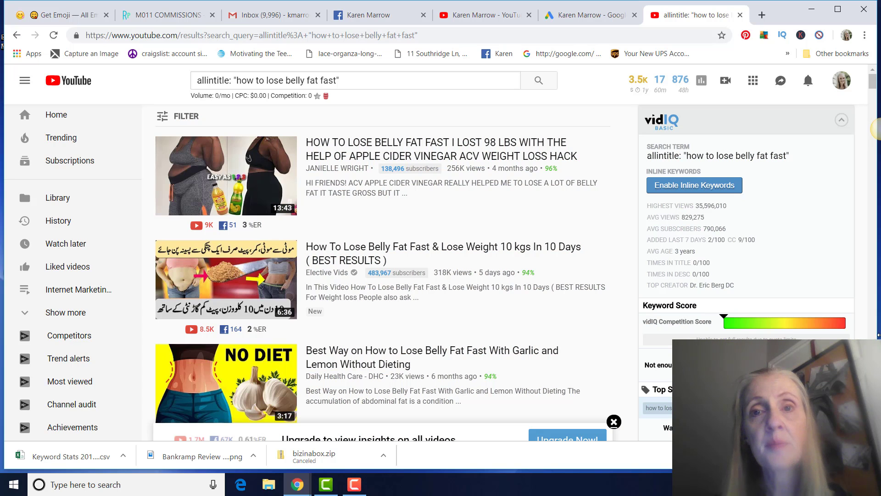
{"action": "left_click", "coordinate": [472, 19]}
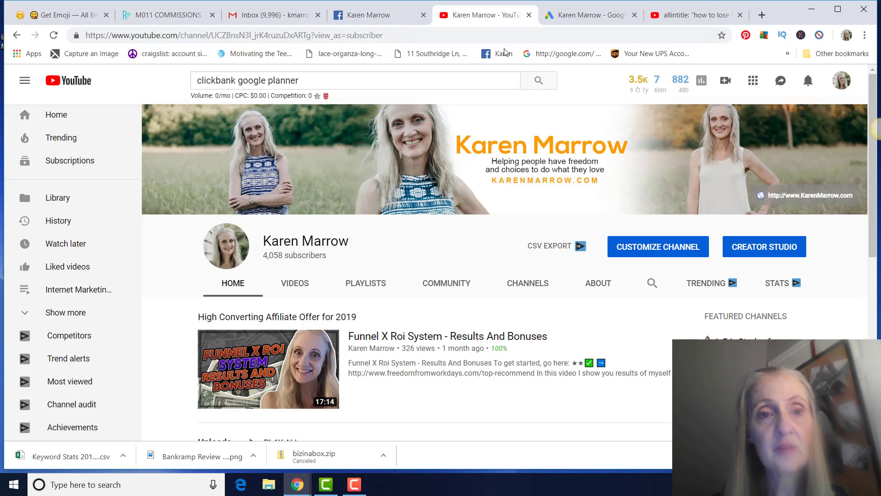